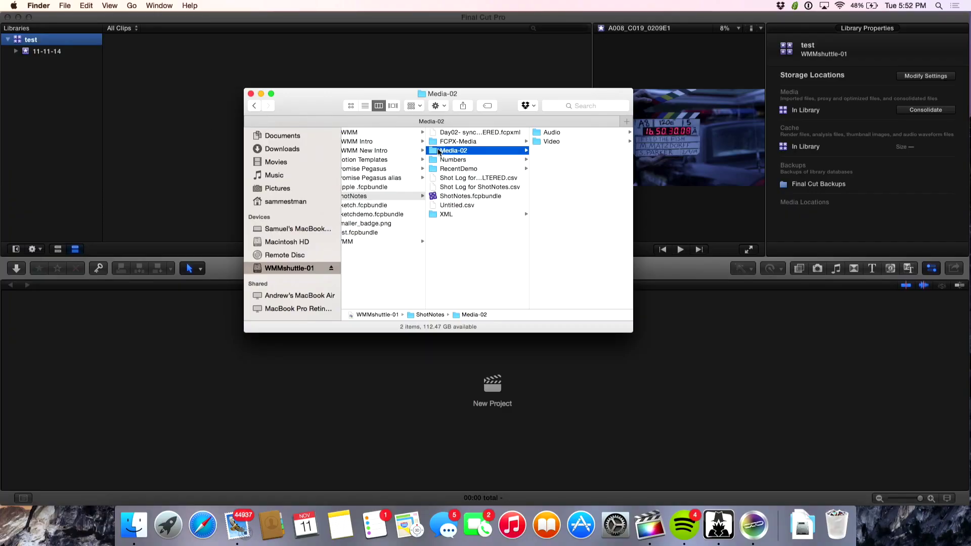
Browse back to the Media-02 folder in ShotNotes and open its Get Info window.
scroll(543, 167, left, 2)
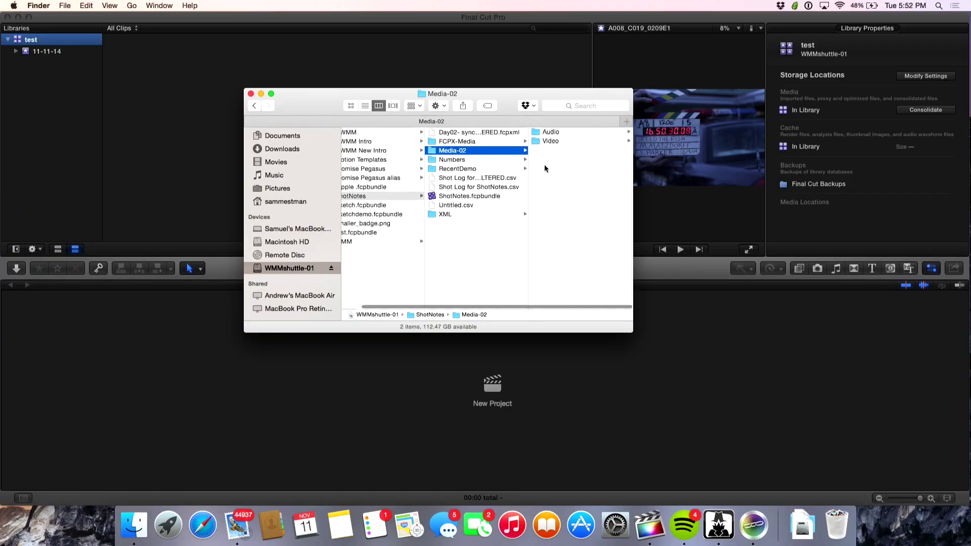
click(539, 144)
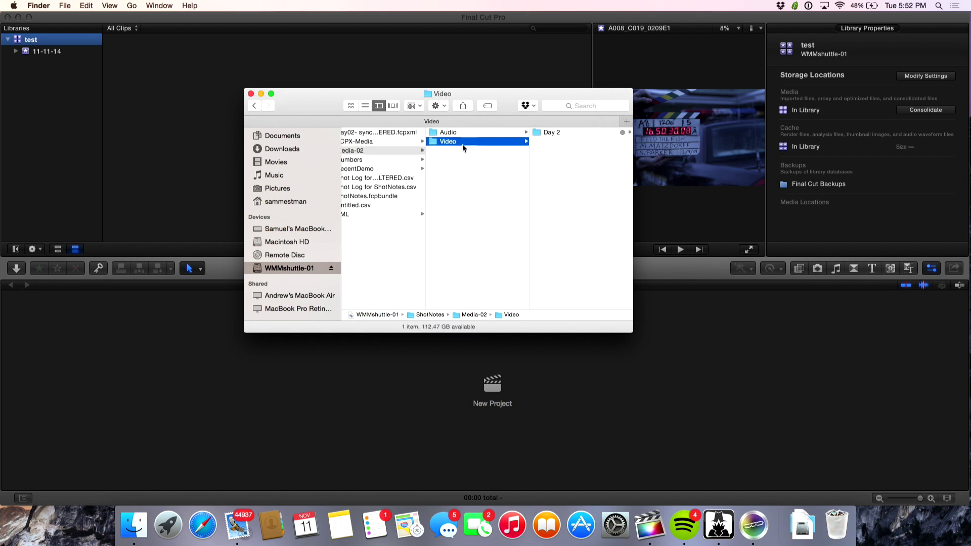
scroll(447, 150, left, 2)
click(399, 152)
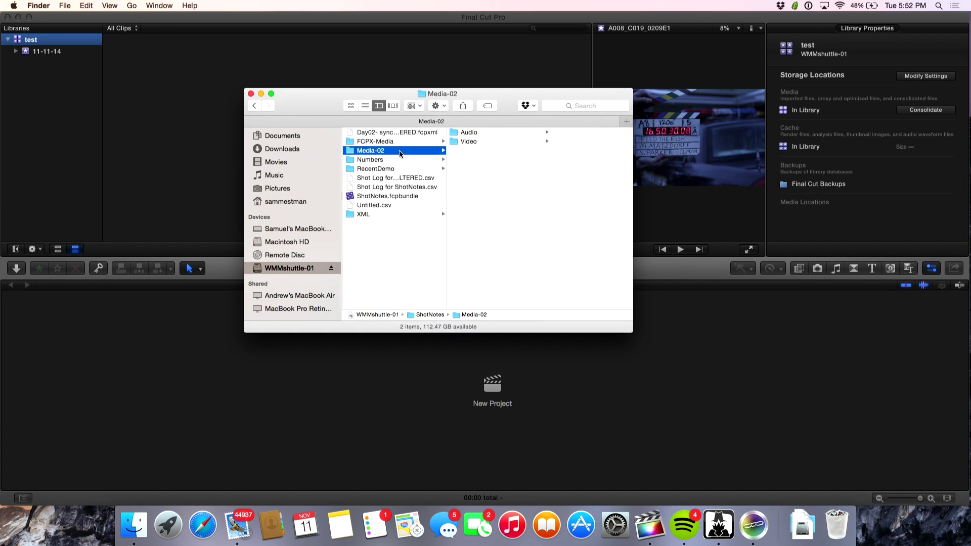
key(super+i)
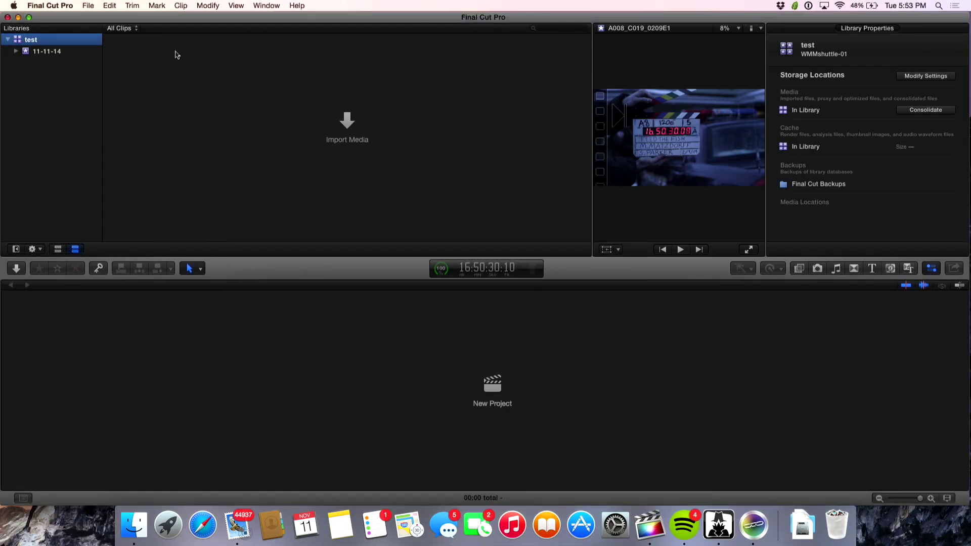
Set Final Cut Pro's Import preference for files to 'Leave in place'.
click(61, 7)
click(59, 35)
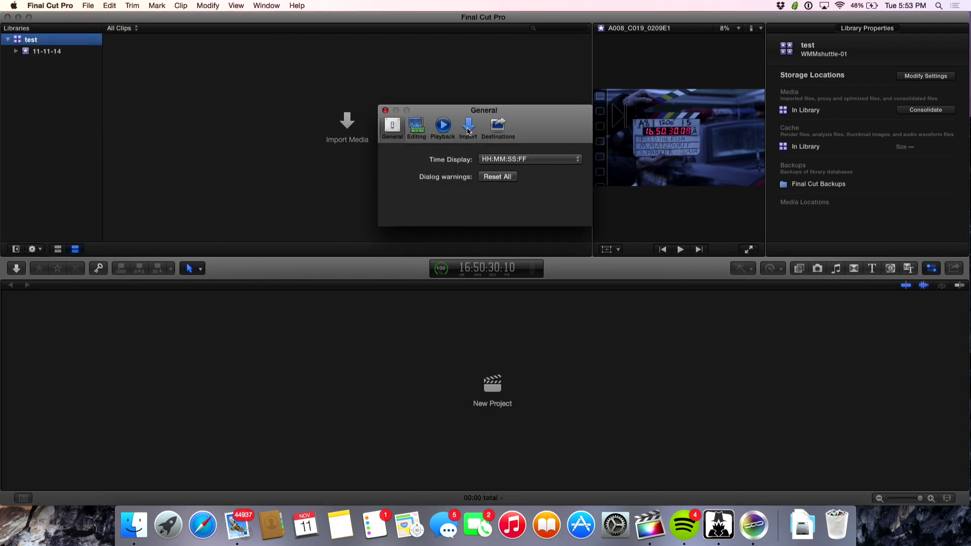
click(469, 126)
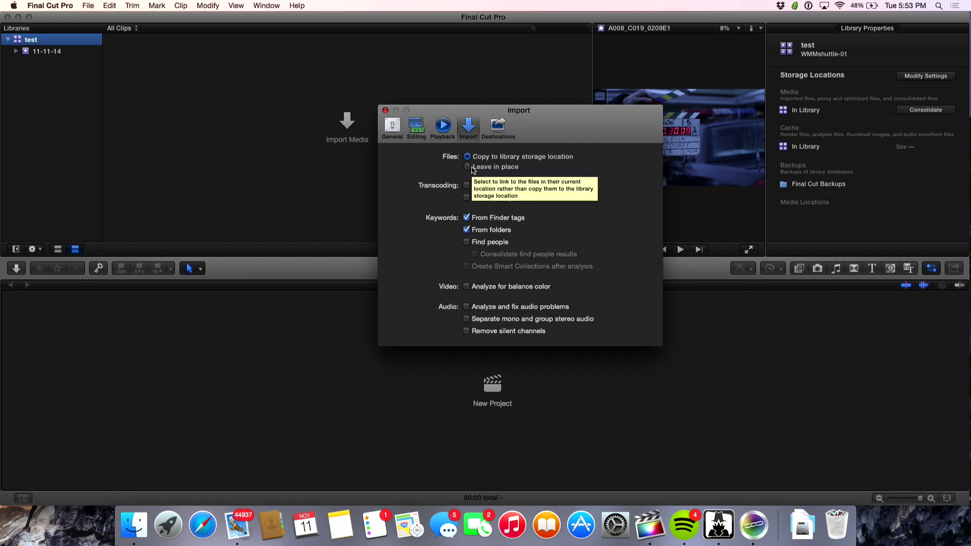
click(473, 170)
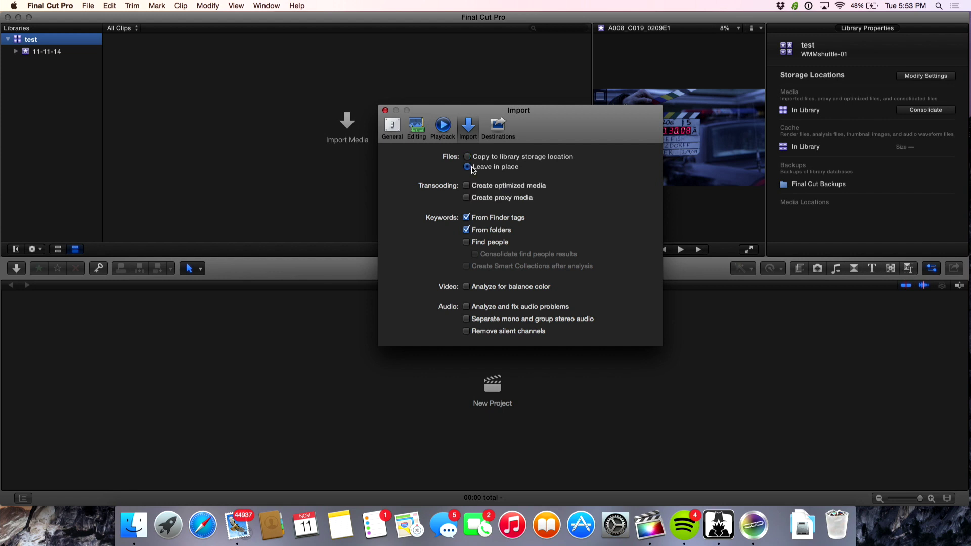
click(385, 111)
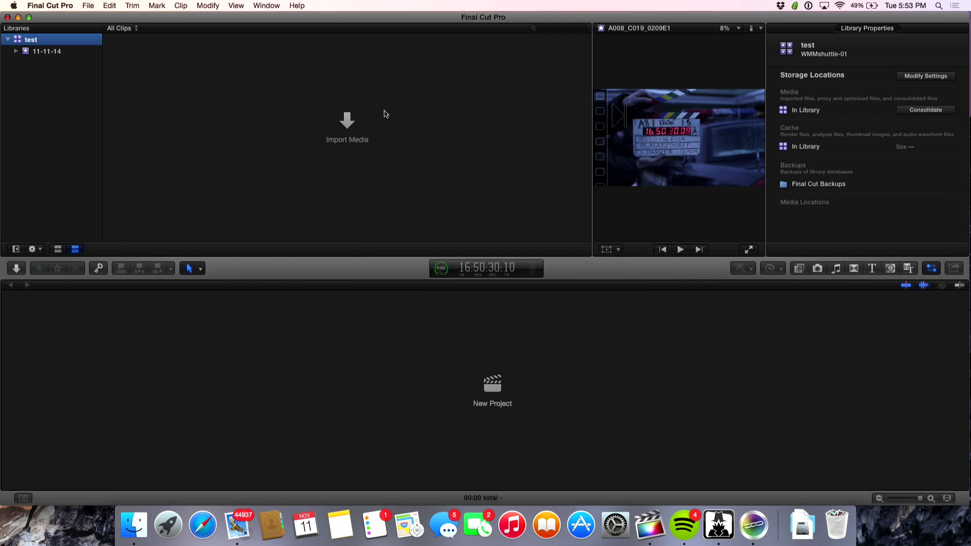
Set the test library's media storage location to a newly created 'Test' folder.
click(46, 51)
click(915, 76)
click(488, 105)
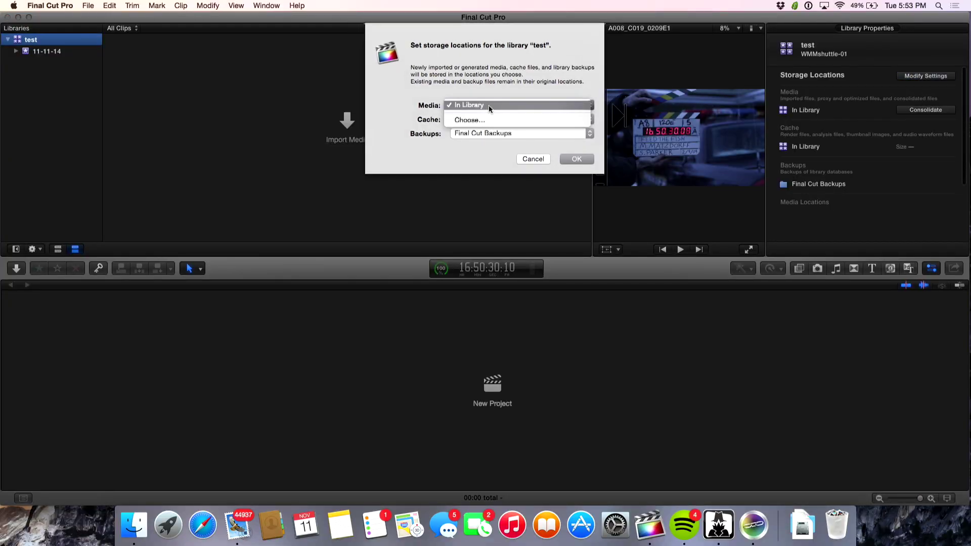
click(475, 119)
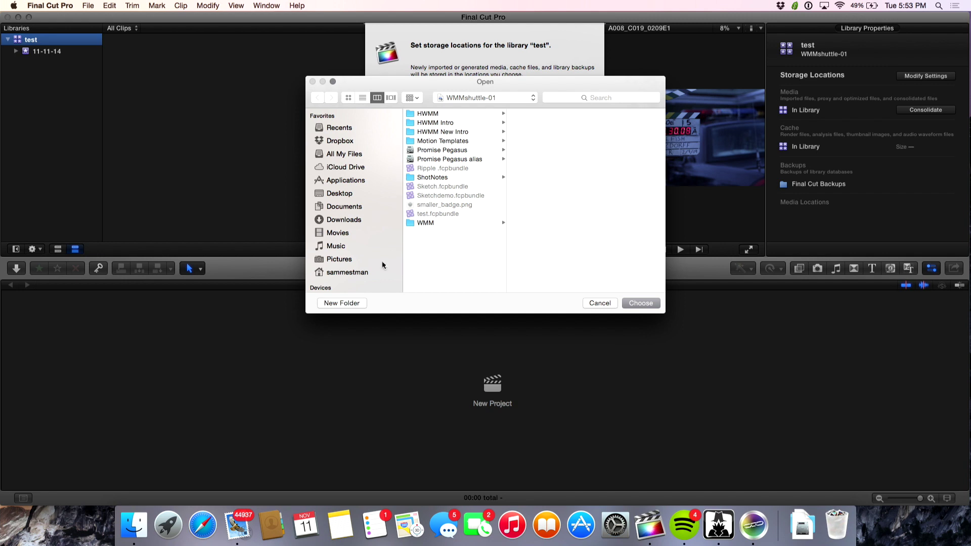
click(342, 302)
text(Test)
key(Return)
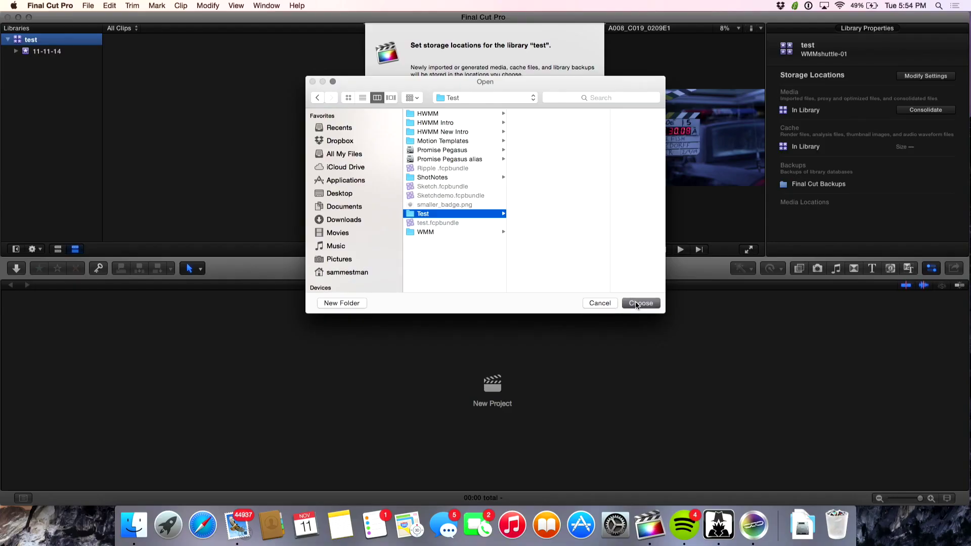
key(Return)
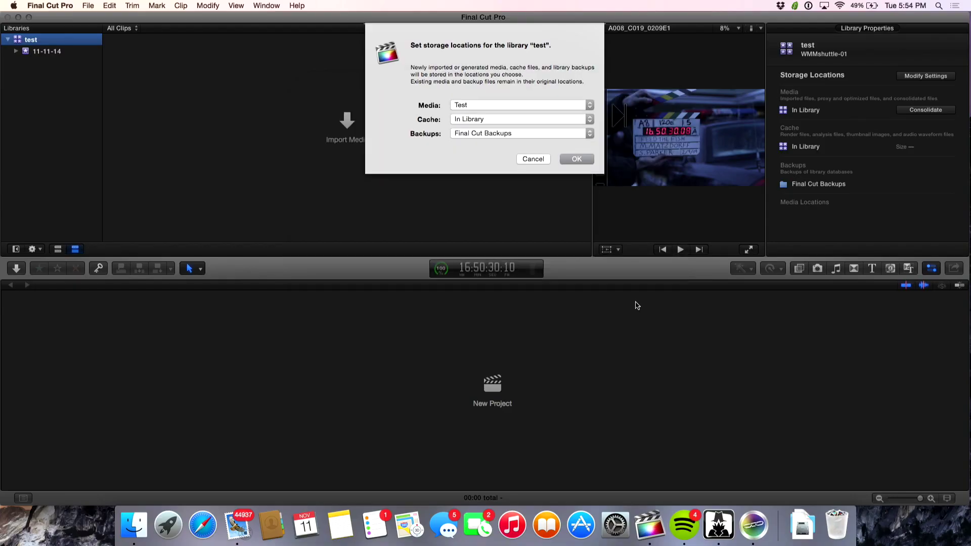
click(577, 159)
key(super+Tab)
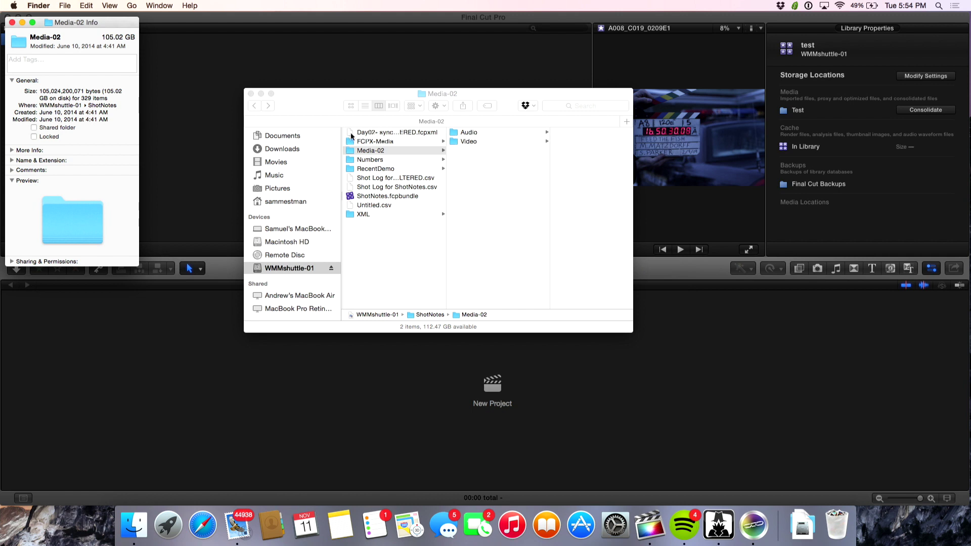
Close the Media-02 info window and drag Media-02 into the 11-11-14 event.
click(12, 23)
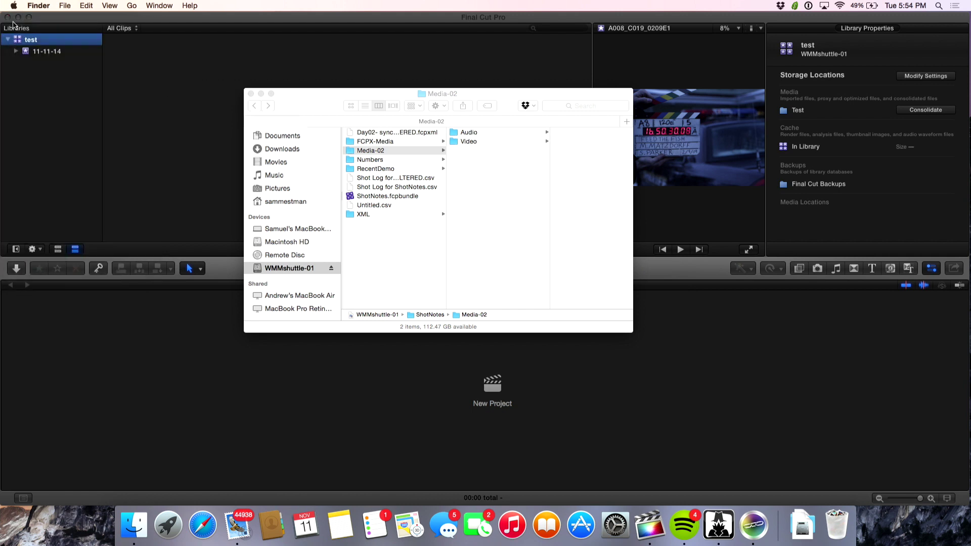
click(378, 98)
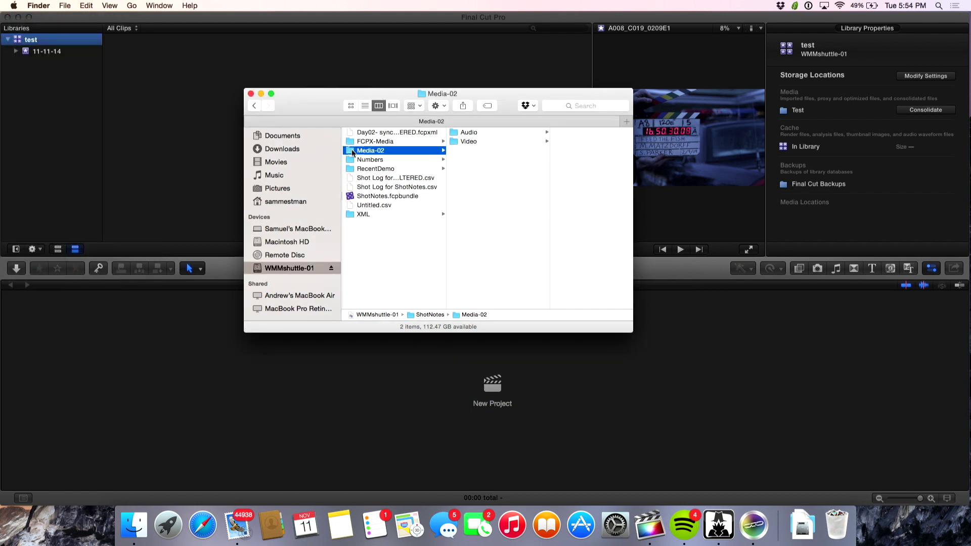
drag(293, 149, 43, 87)
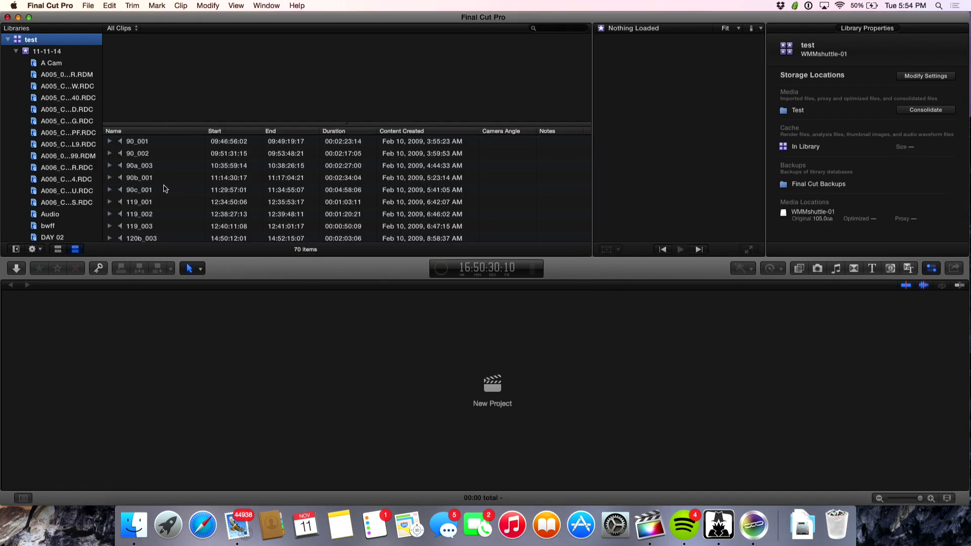
scroll(165, 189, down, 5)
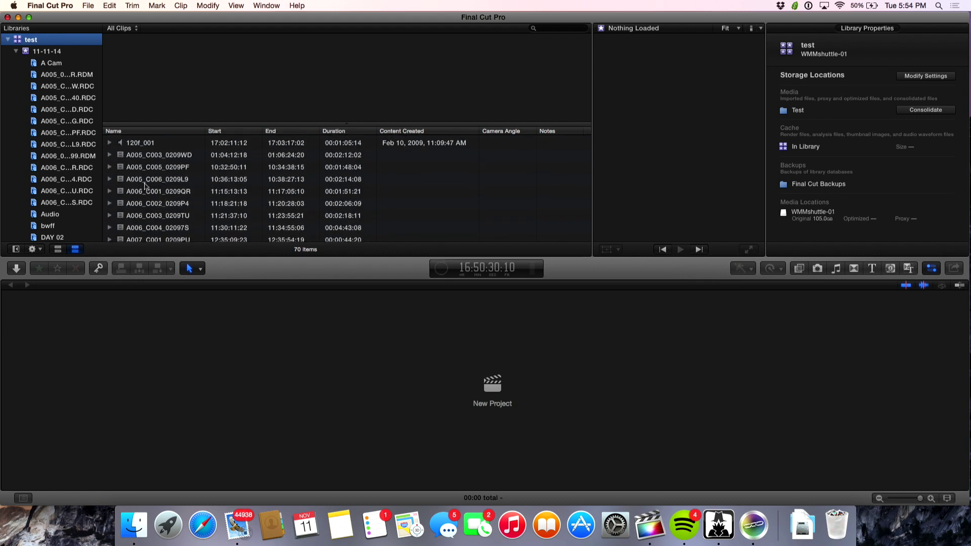
click(150, 181)
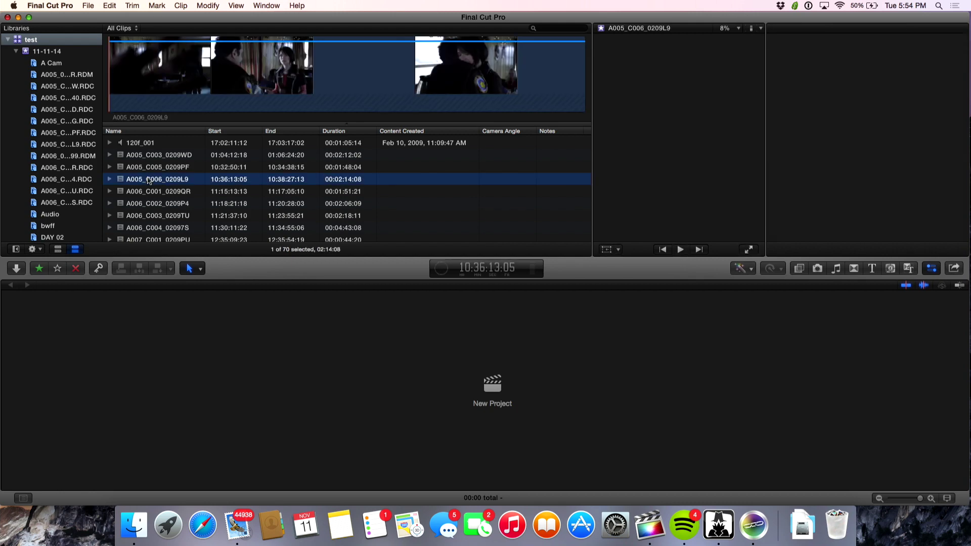
scroll(150, 181, down, 15)
scroll(150, 181, up, 10)
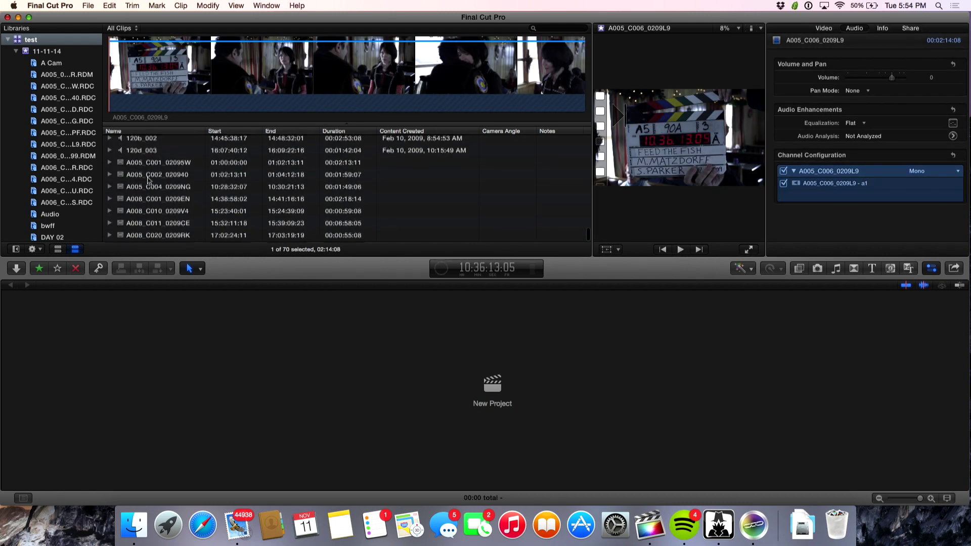
scroll(149, 181, down, 8)
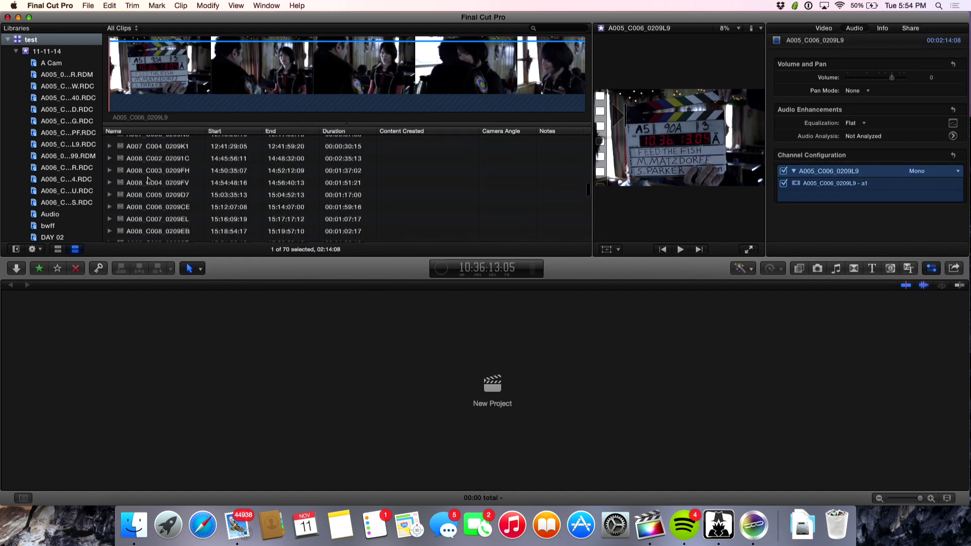
scroll(148, 180, down, 5)
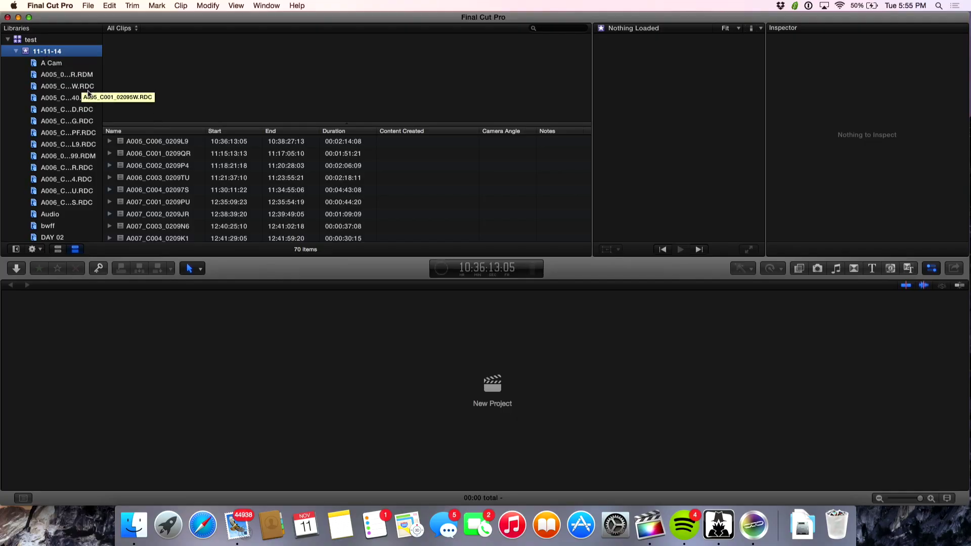
In Finder, show the package contents of test.fcpbundle in the Test folder.
key(super+Tab)
key(super+shift+Tab)
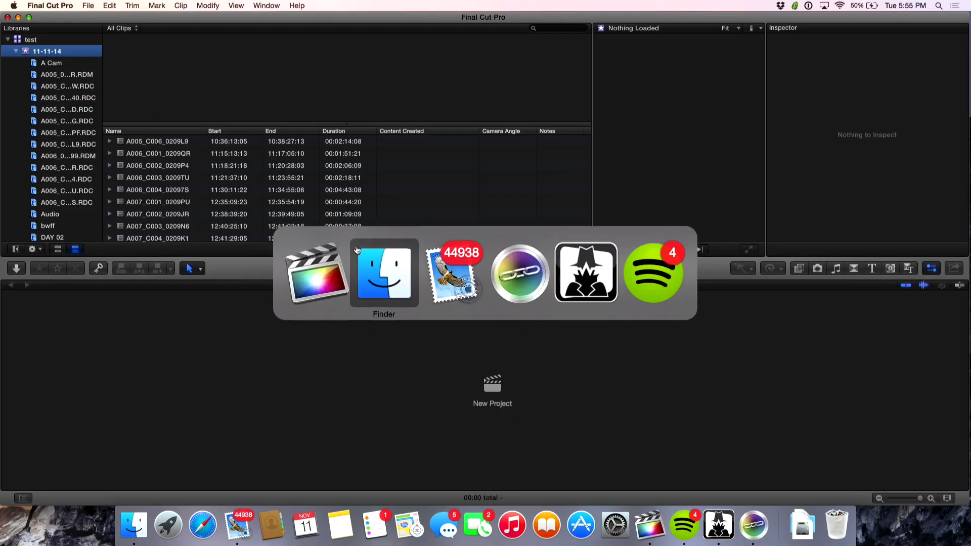
key(super+Tab)
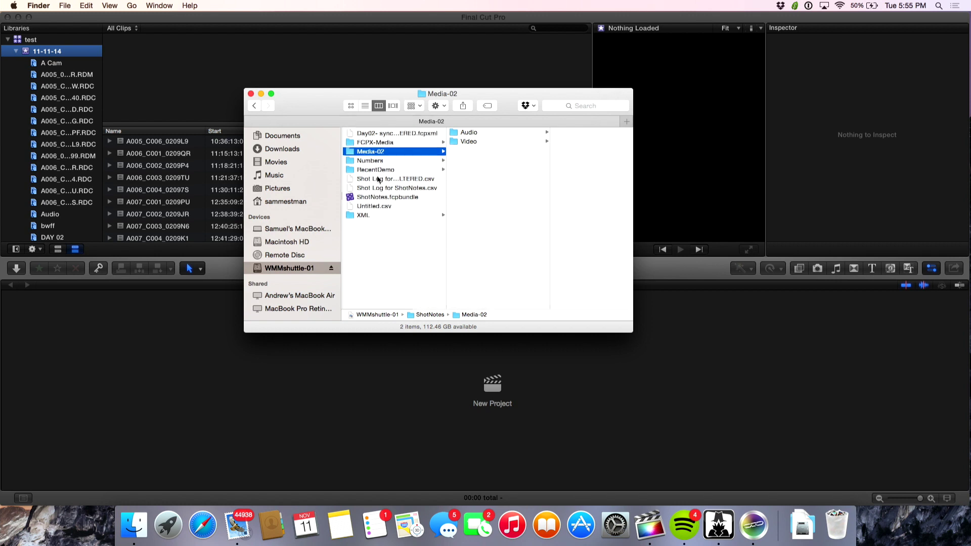
key(Left)
key(Left)
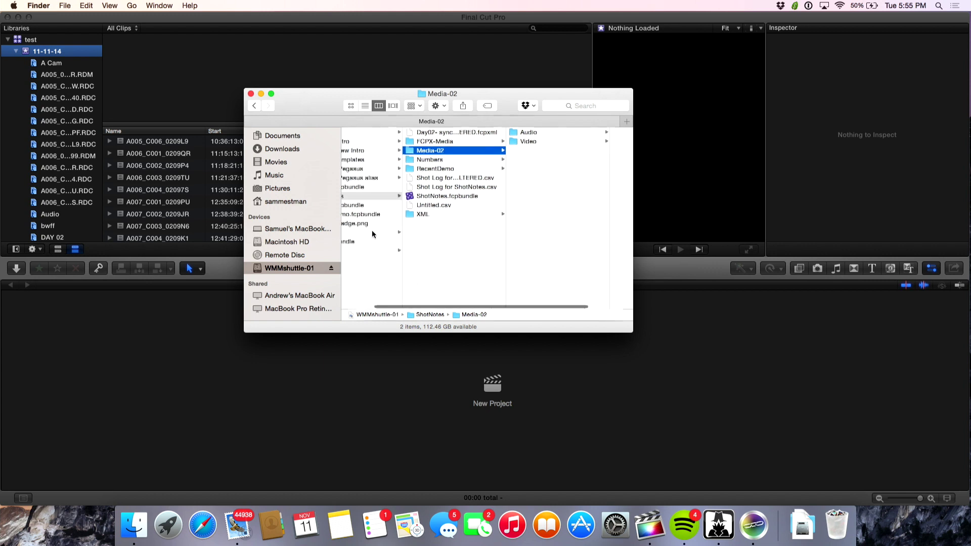
click(364, 231)
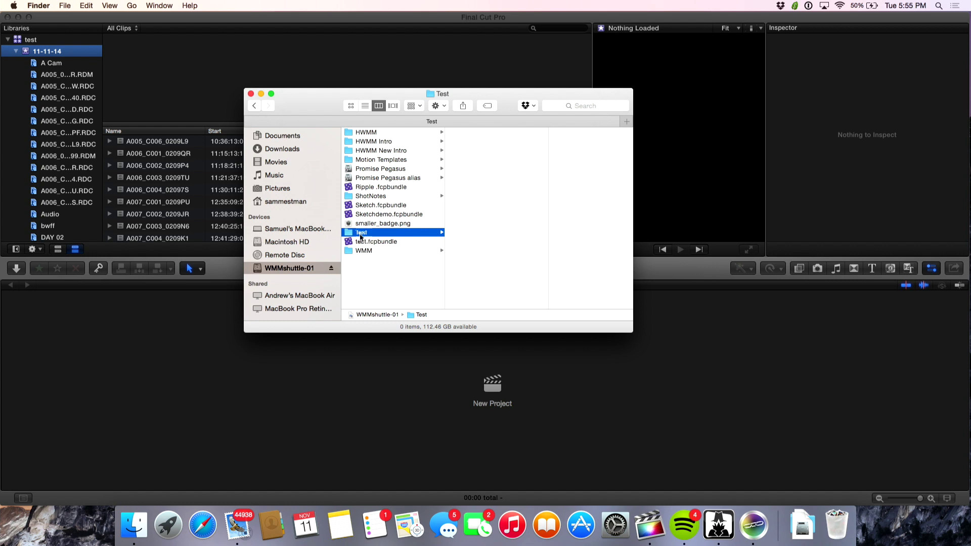
click(358, 242)
right_click(359, 242)
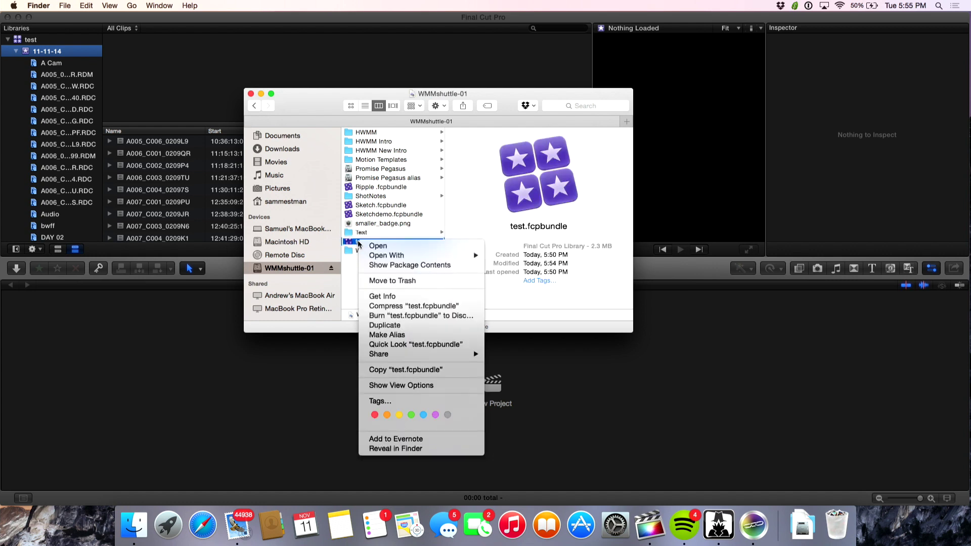
click(382, 265)
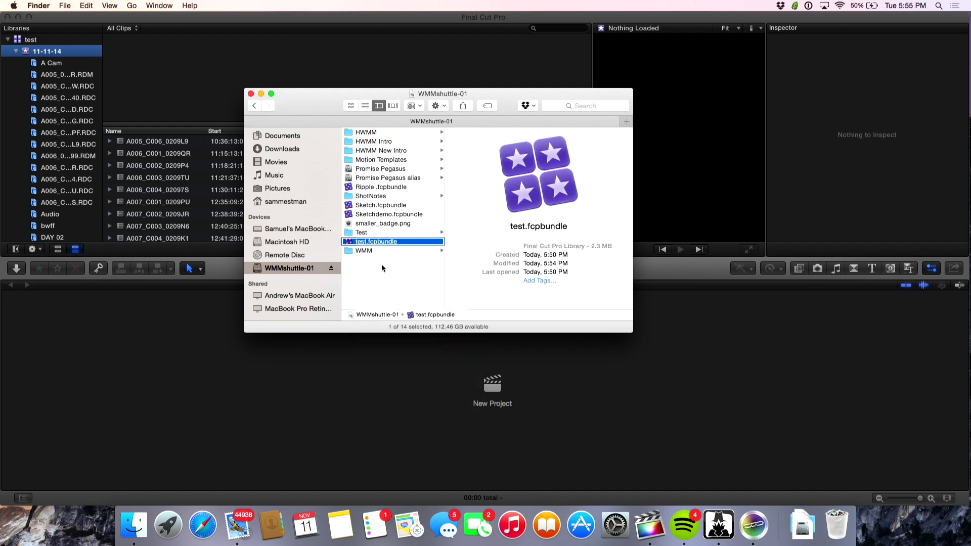
Browse 11-11-14 > Original Media in the package, then return to ShotNotes > Media-02.
click(364, 133)
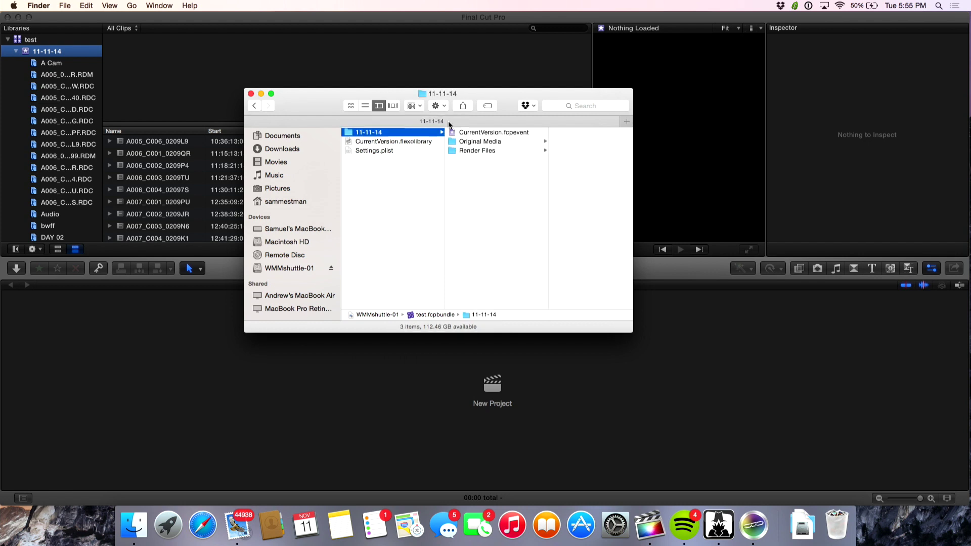
click(480, 141)
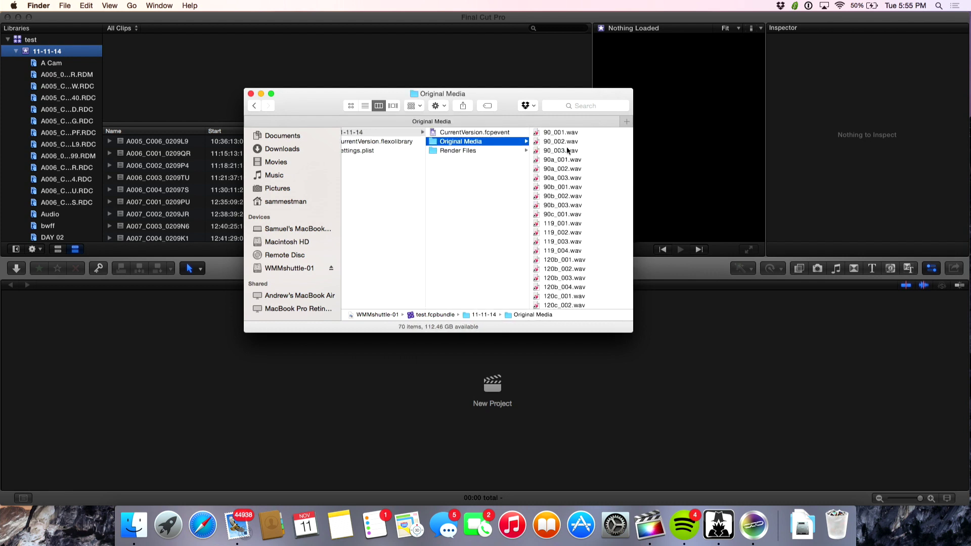
scroll(565, 168, down, 10)
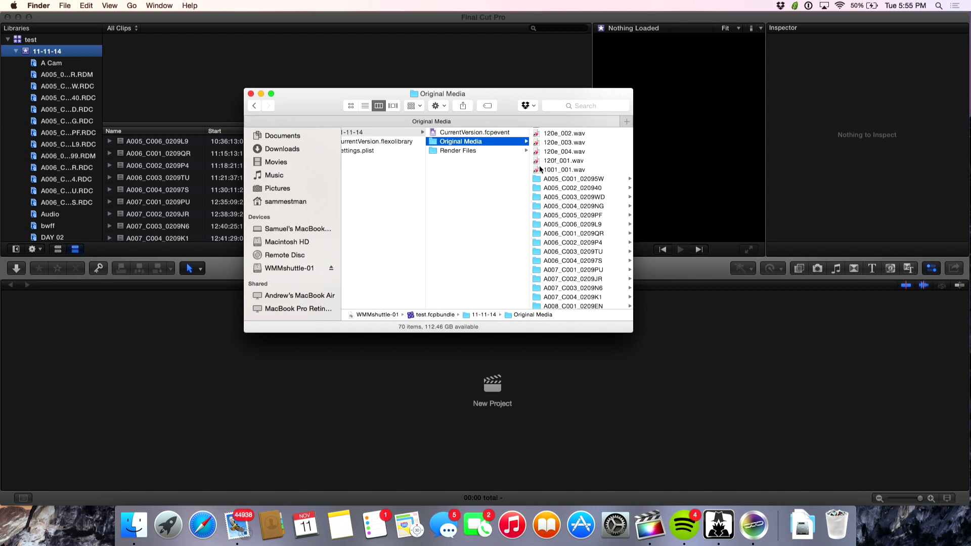
click(540, 179)
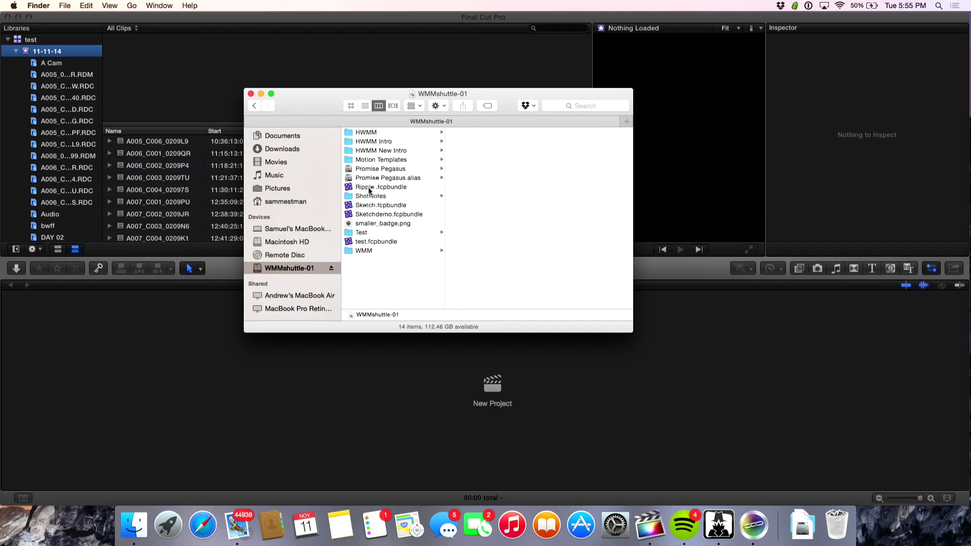
click(369, 195)
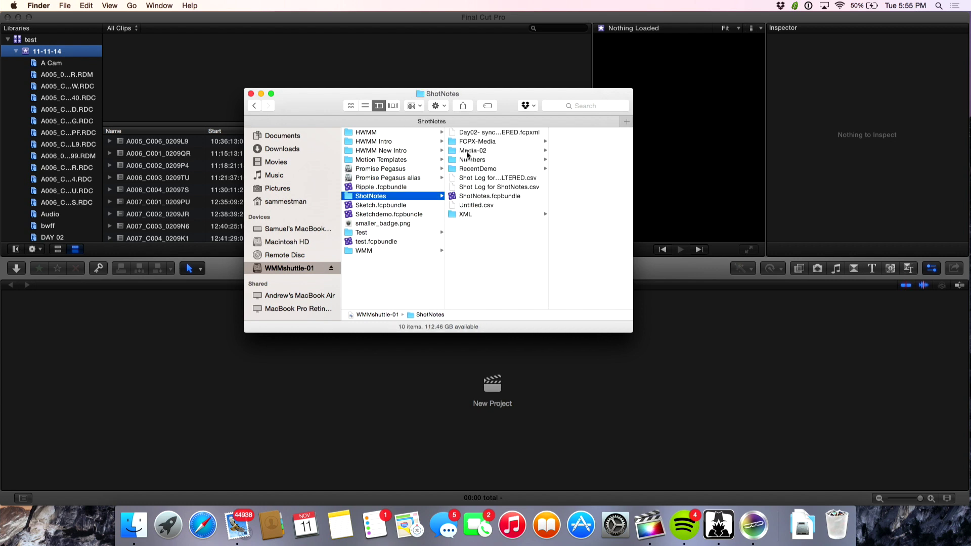
click(466, 152)
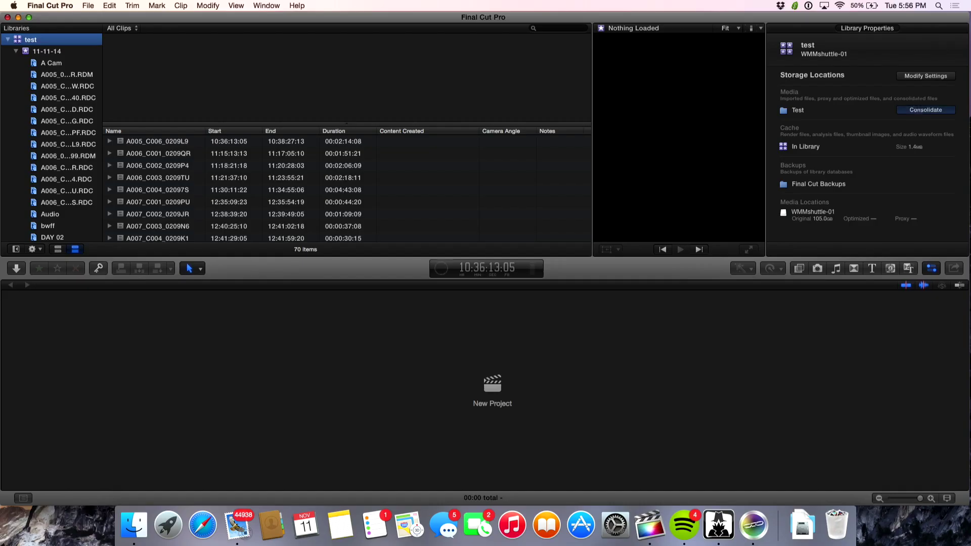
Consolidate the test library's media, including optimized and proxy media, into Test.
click(916, 111)
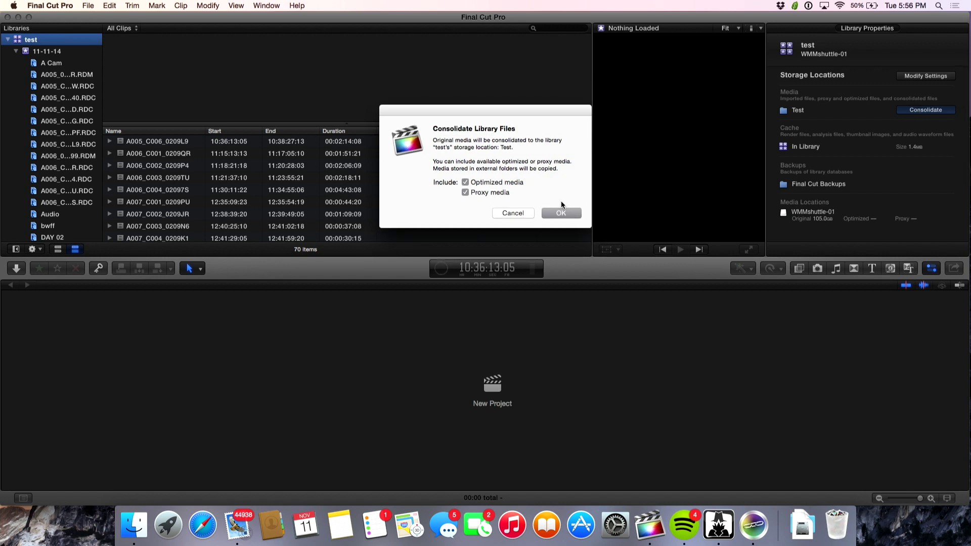
click(530, 216)
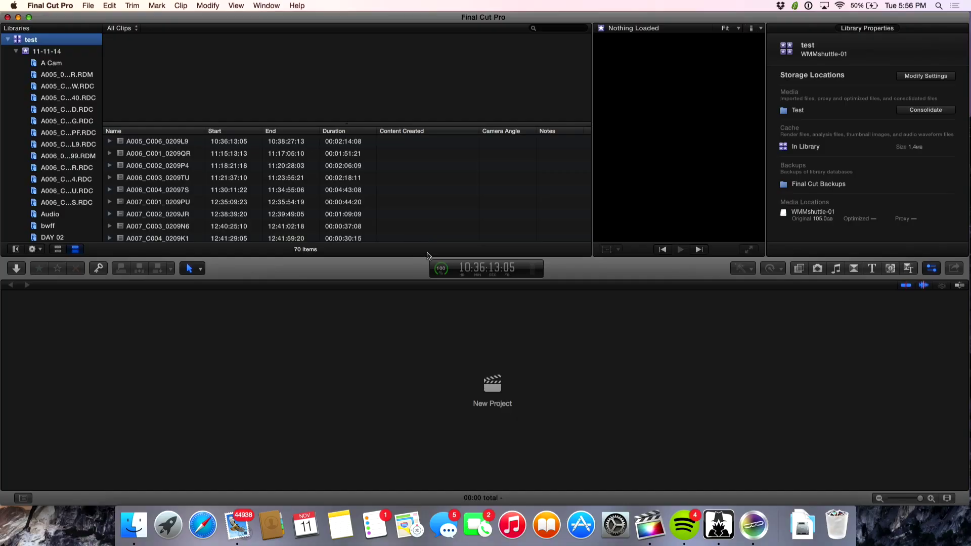
Open Get Info for the Final Cut Original Media folder inside Test.
key(super+Tab)
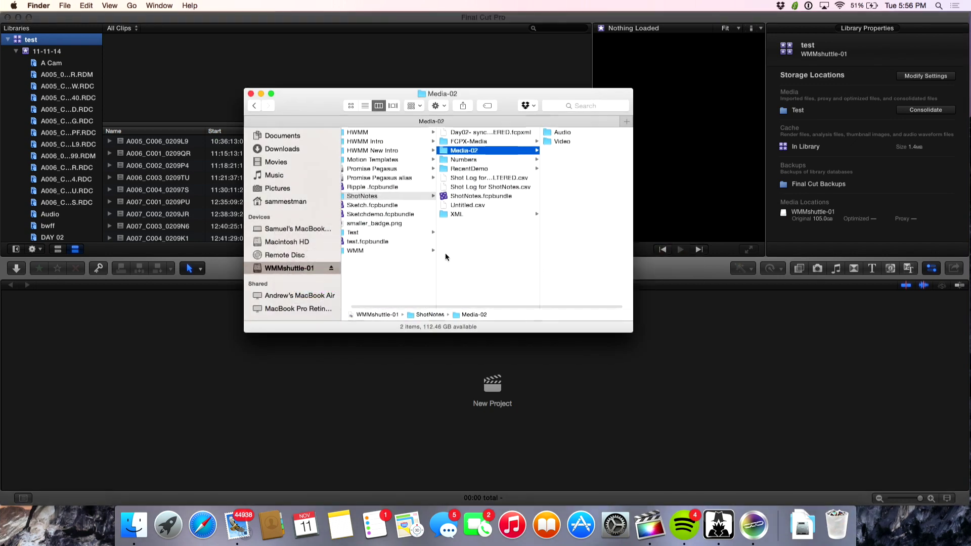
click(383, 251)
click(379, 233)
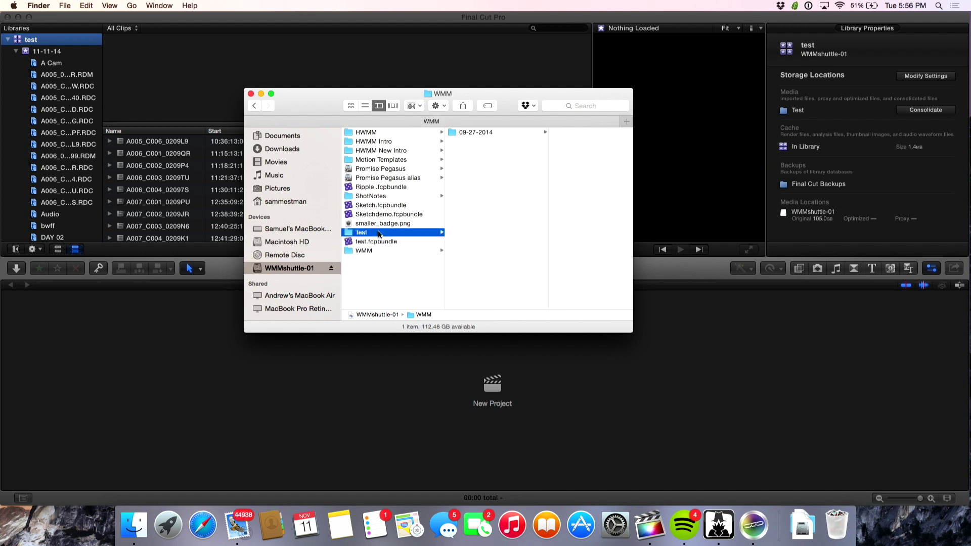
click(463, 133)
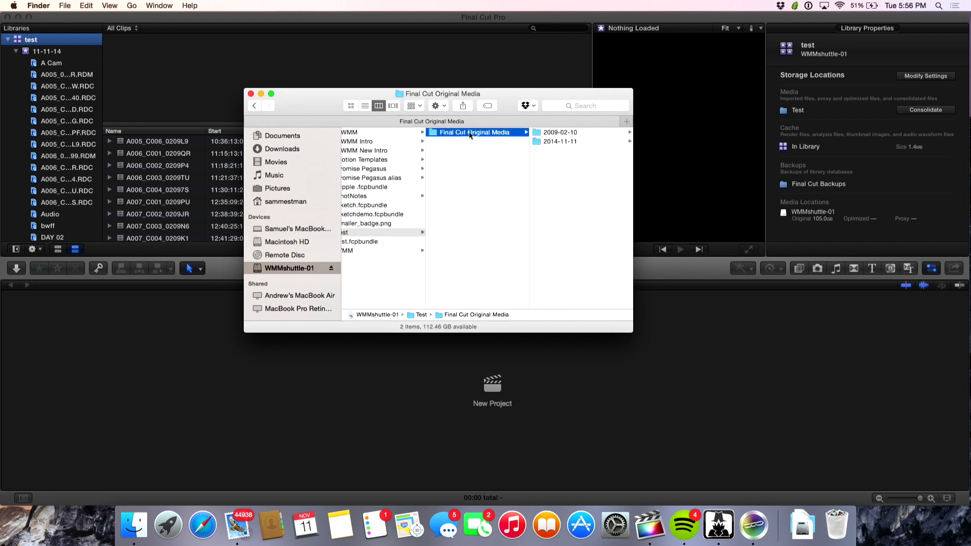
click(545, 142)
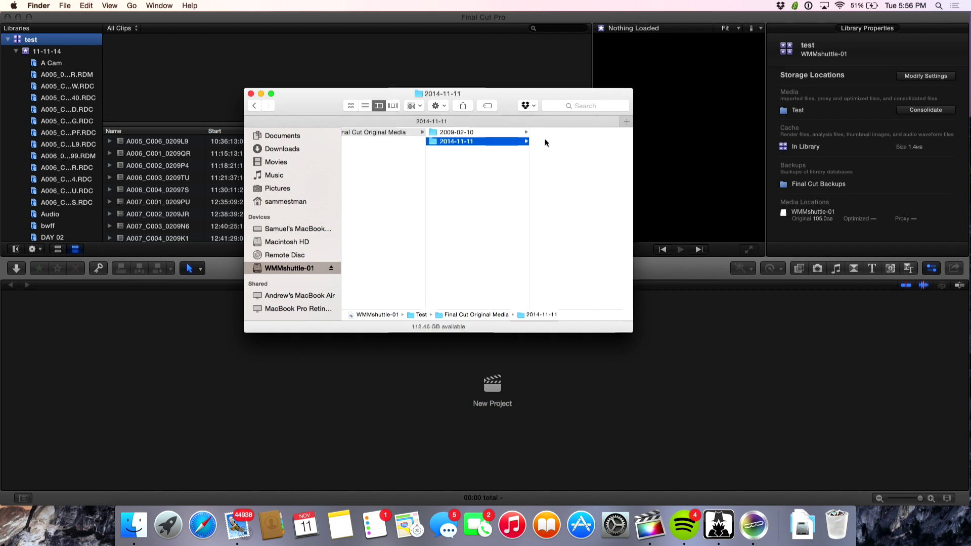
click(474, 133)
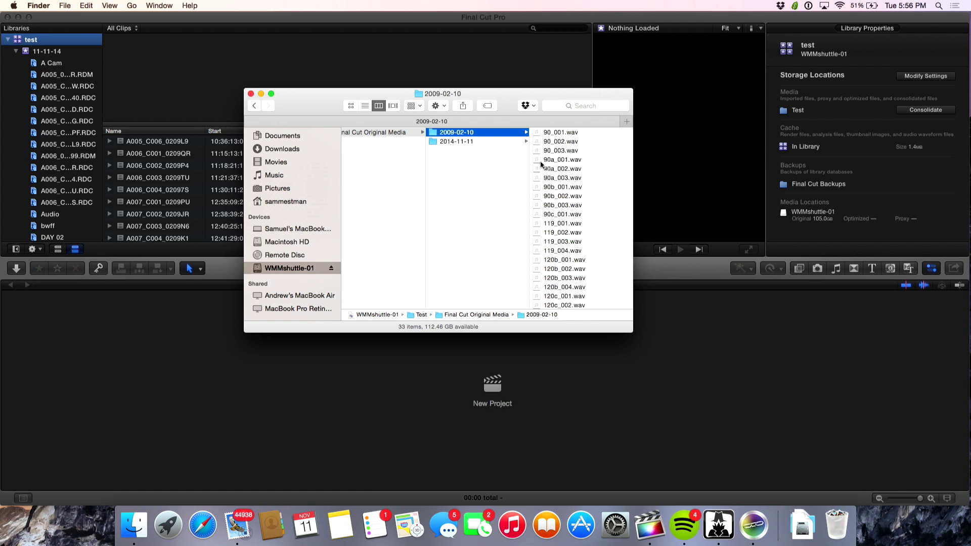
scroll(489, 169, left, 3)
click(451, 132)
key(super+i)
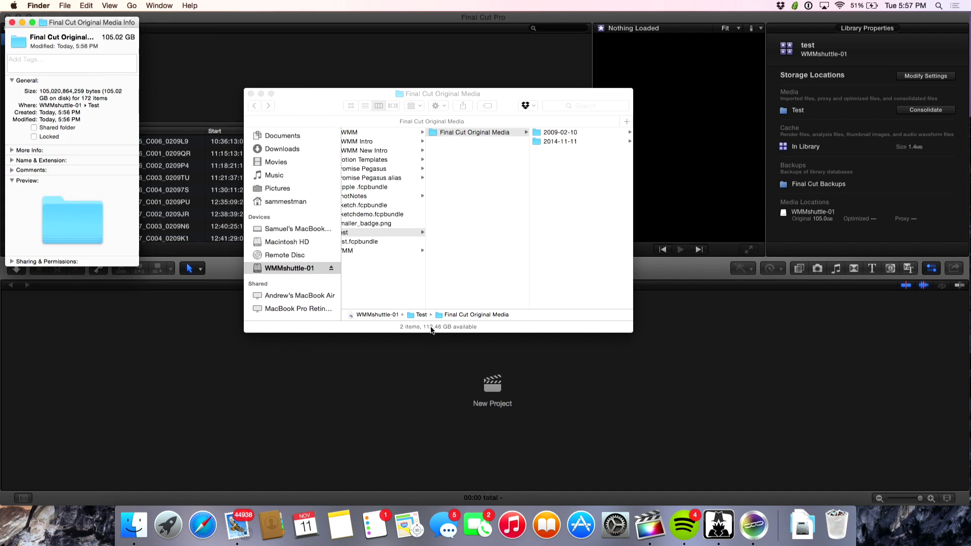
Open Get Info for ShotNotes > Media-02 to compare its 105.02 GB size.
scroll(444, 295, left, 2)
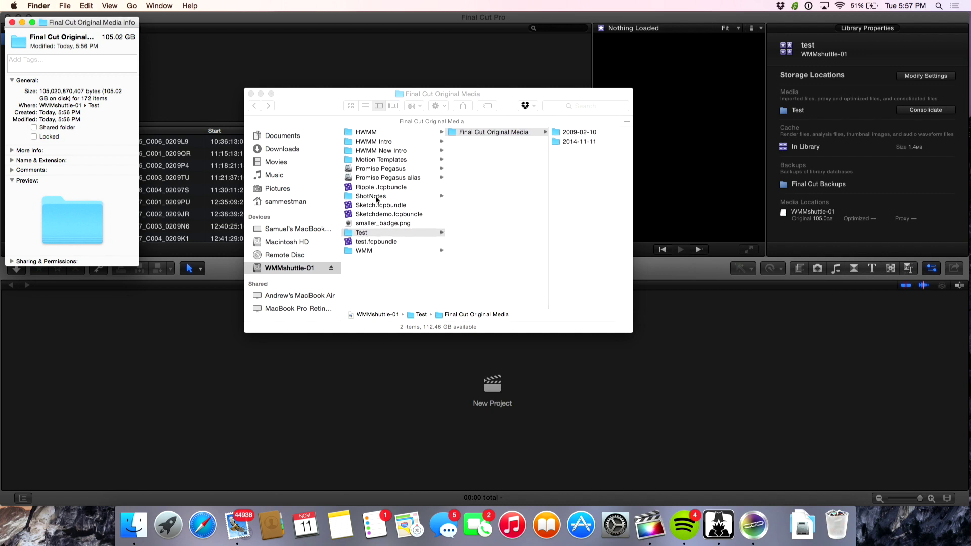
key(super+grave)
click(374, 196)
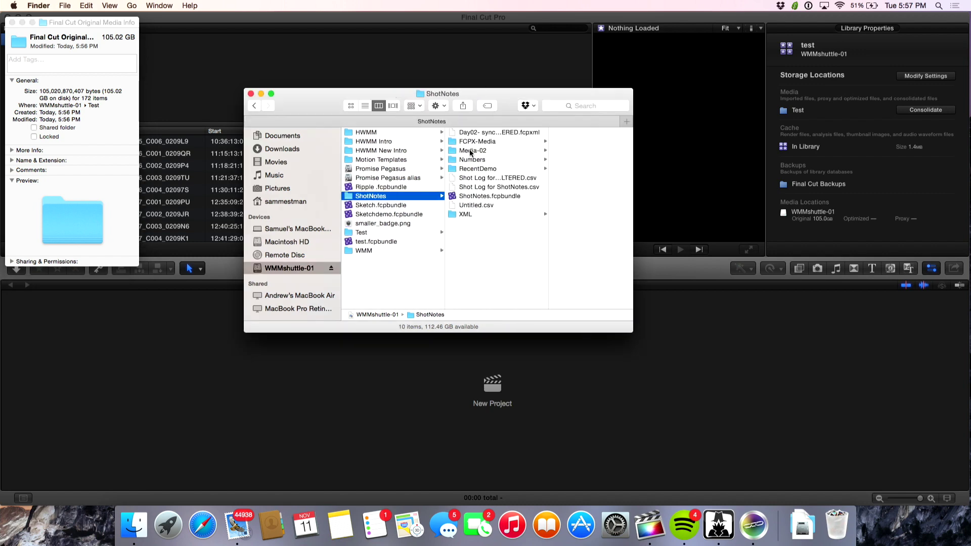
click(470, 151)
key(super+i)
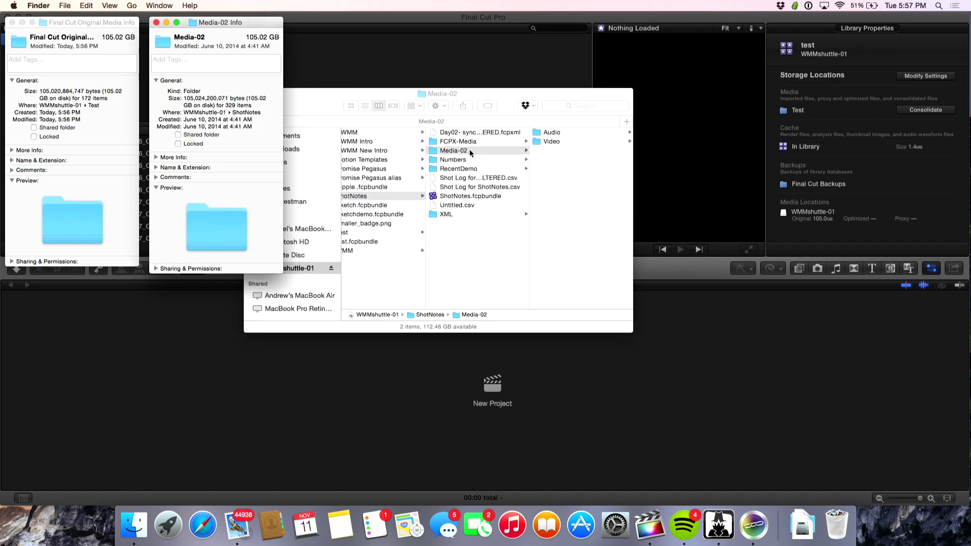